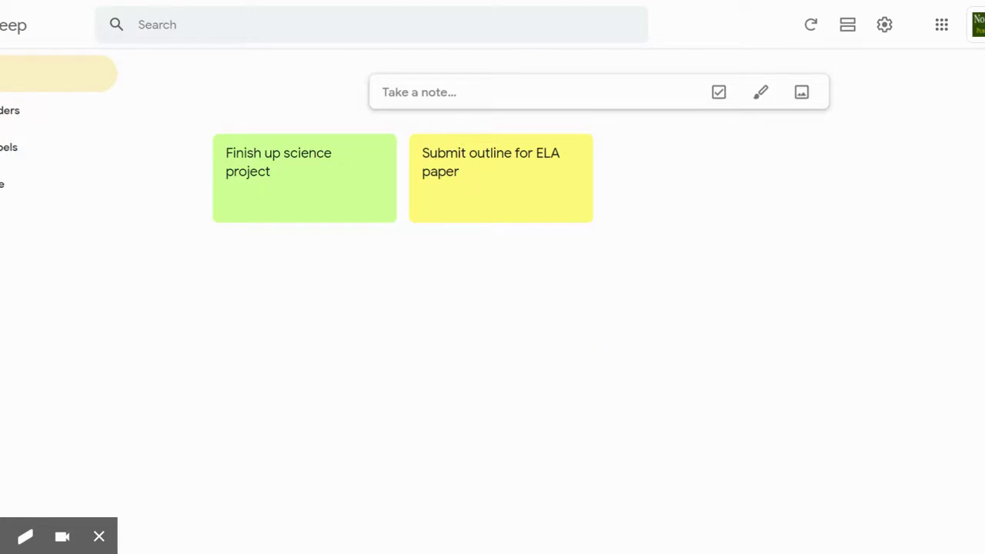
Look through the Reminders, Archive and Trash views and return to the main notes view.
{"action": "left_click", "coordinate": [15, 110]}
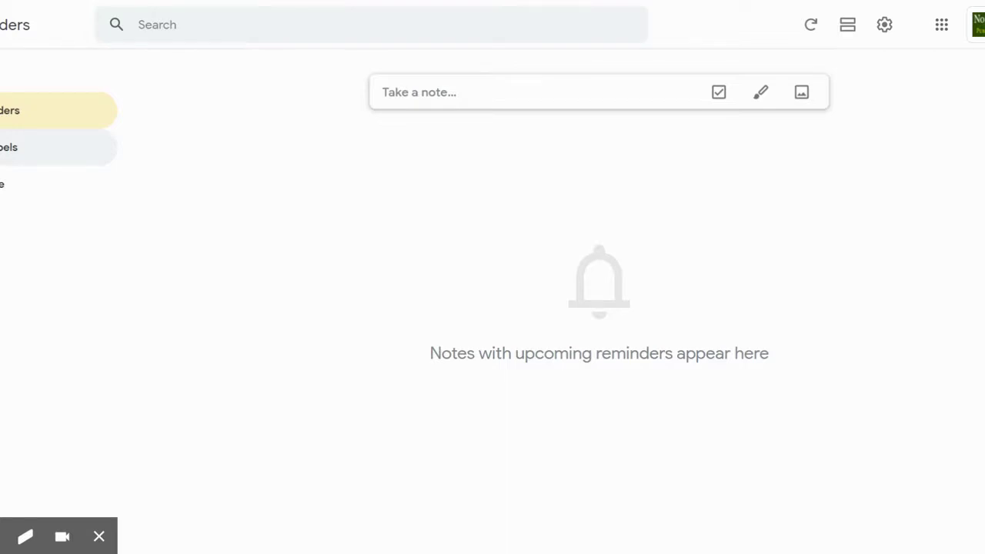
{"action": "left_click", "coordinate": [57, 184]}
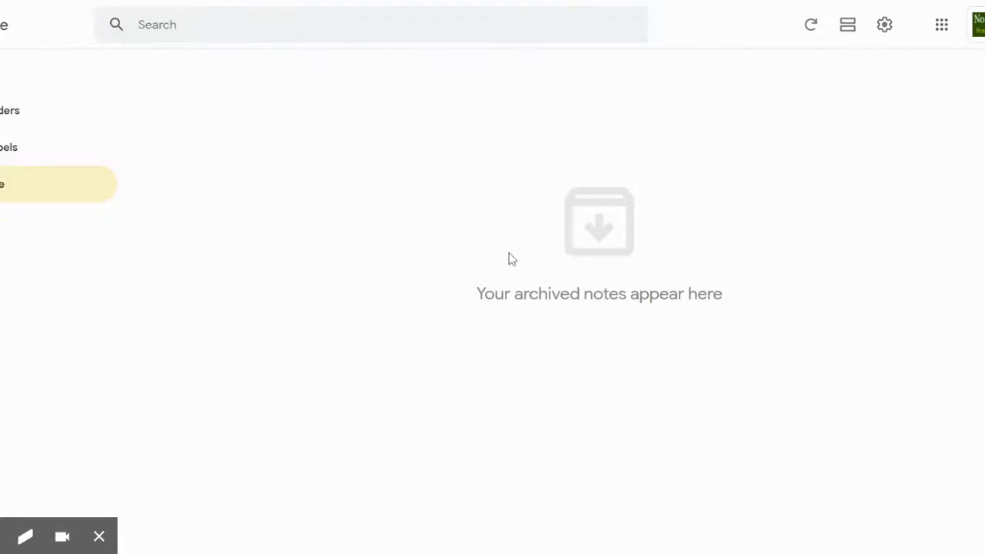
{"action": "left_click", "coordinate": [11, 222]}
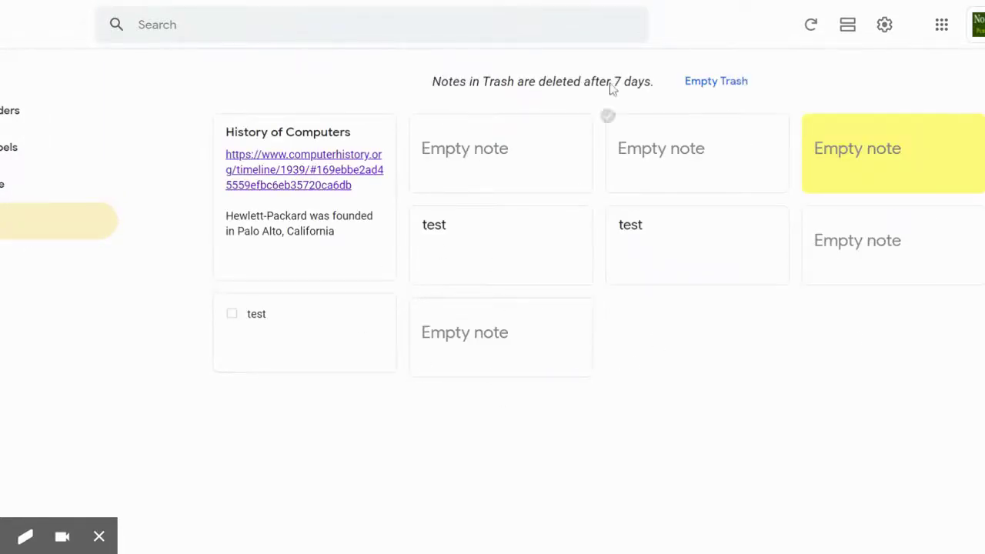
{"action": "left_click", "coordinate": [4, 73]}
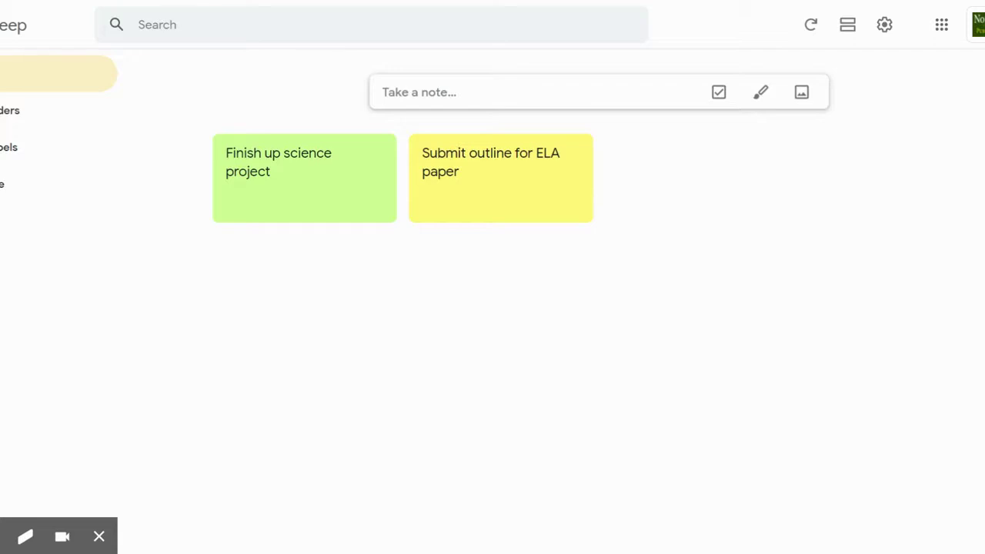
Create a new note titled "Notes" with the text "Sample Note".
{"action": "left_click", "coordinate": [383, 92]}
{"action": "type", "text": "Sampel"}
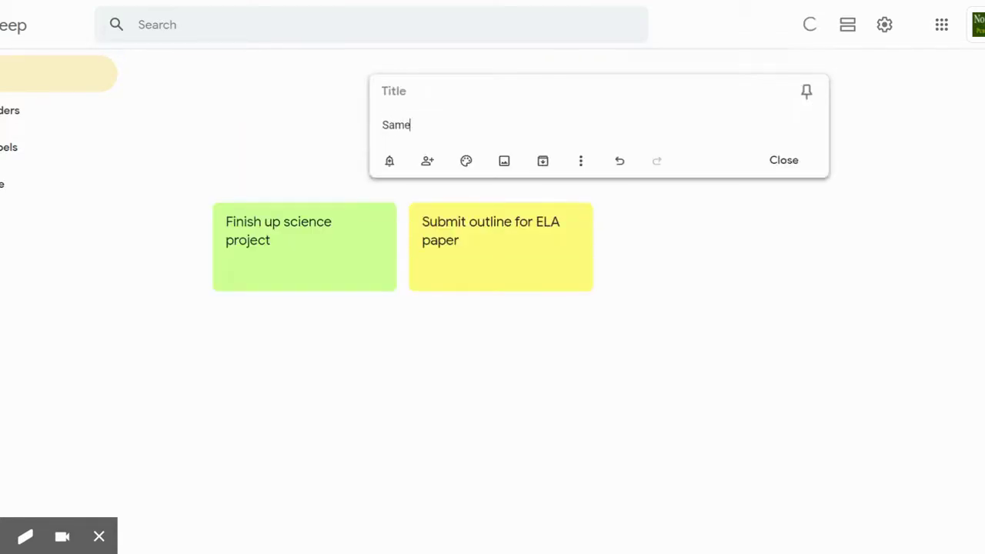
{"action": "key", "text": "BackSpace"}
{"action": "key", "text": "BackSpace"}
{"action": "key", "text": "BackSpace"}
{"action": "type", "text": "ple Note"}
{"action": "left_click", "coordinate": [393, 91]}
{"action": "type", "text": "Notes"}
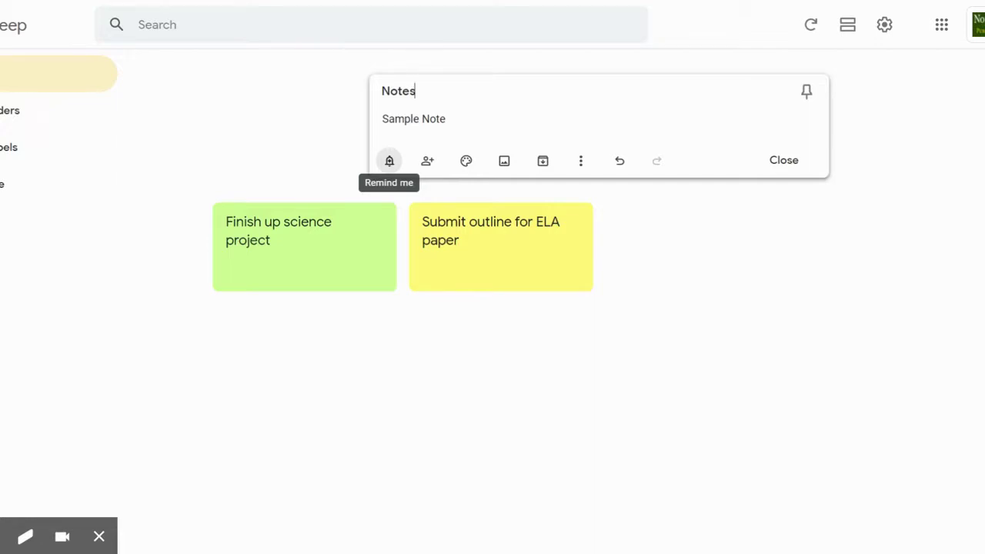
Add a non-repeating reminder to the note for Nov 19, 2020 at 8:00 AM.
{"action": "left_click", "coordinate": [390, 164]}
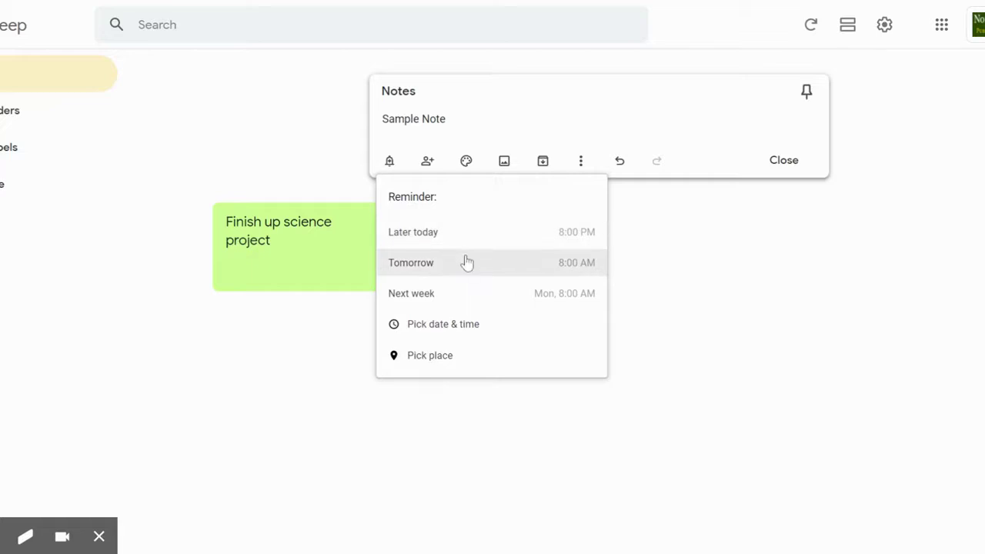
{"action": "left_click", "coordinate": [469, 324]}
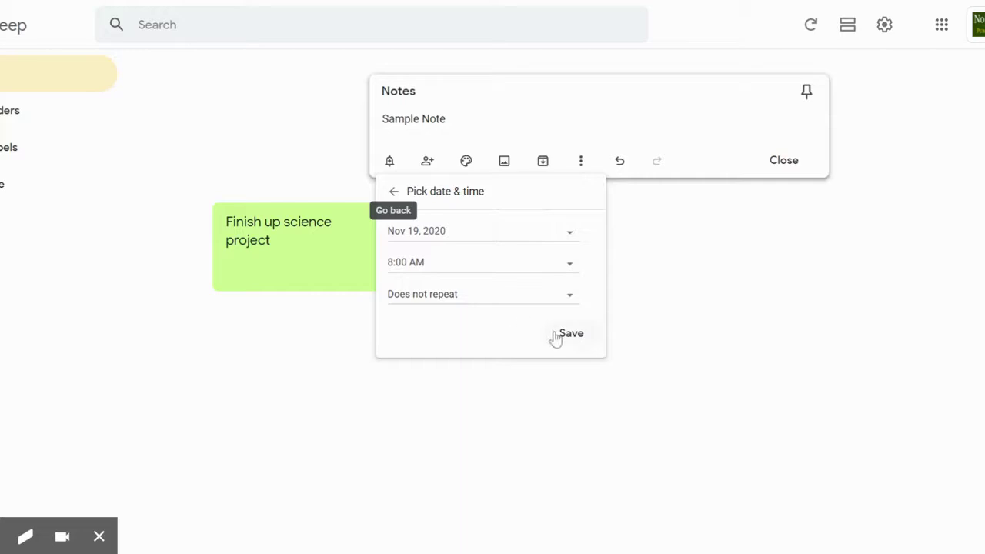
{"action": "left_click", "coordinate": [572, 303]}
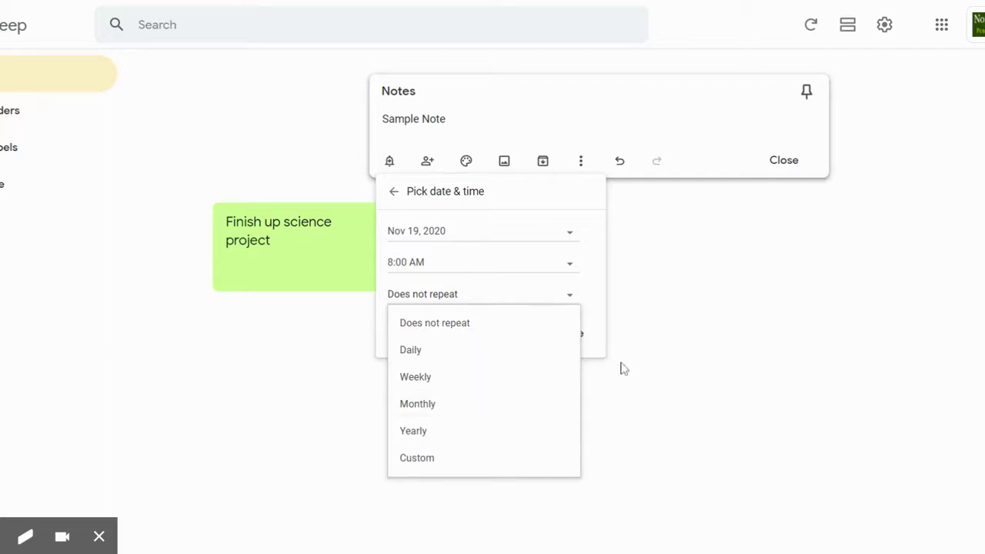
{"action": "left_click", "coordinate": [592, 299]}
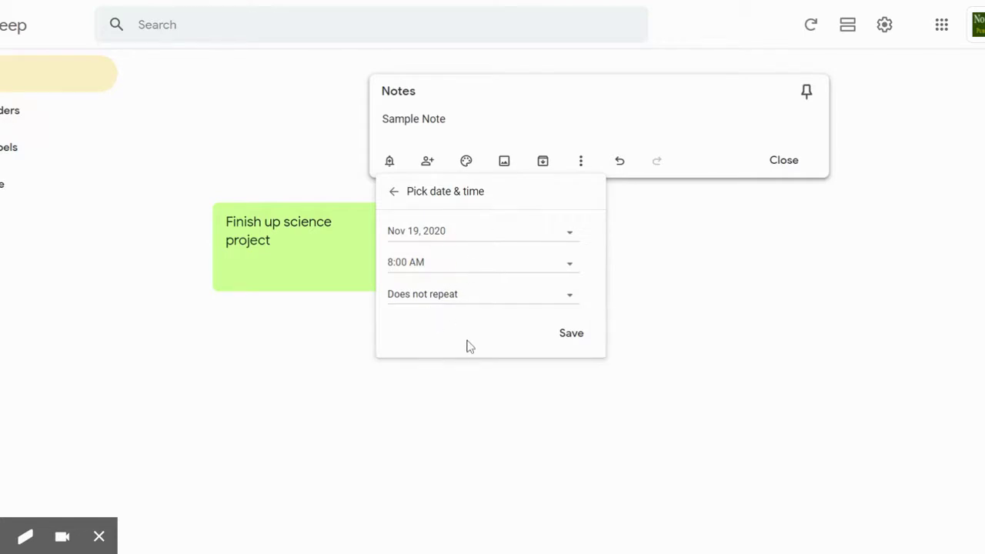
{"action": "left_click", "coordinate": [570, 337]}
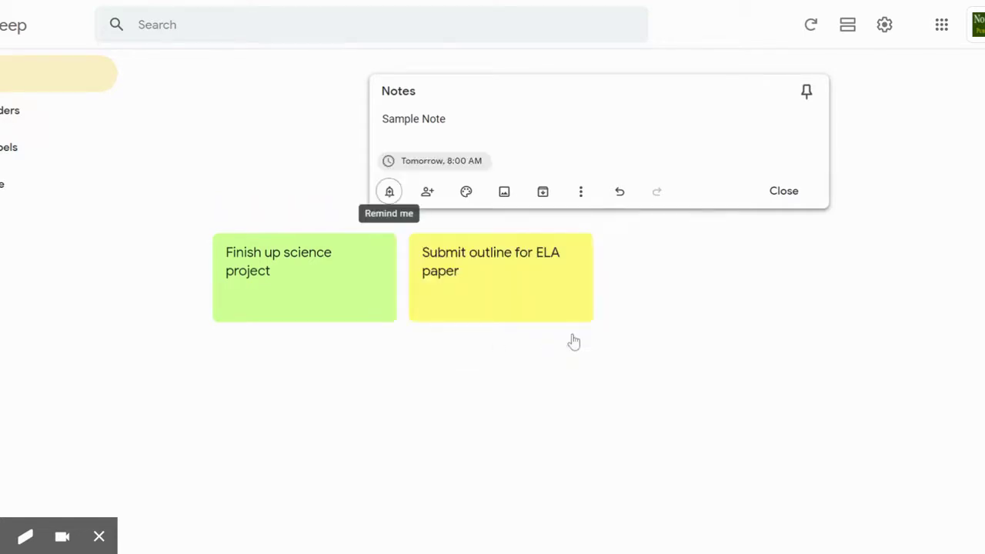
{"action": "mouse_move", "coordinate": [442, 171]}
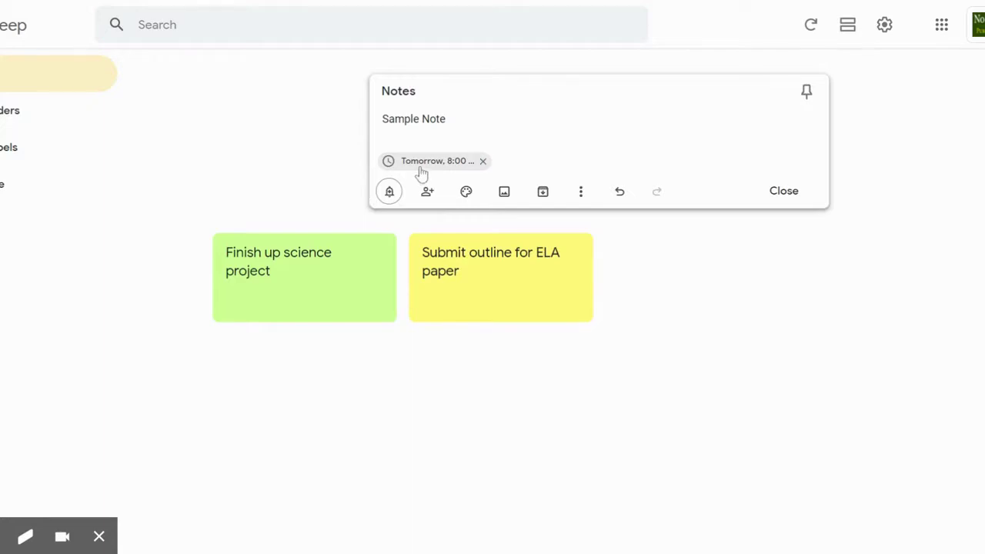
{"action": "left_click", "coordinate": [435, 168]}
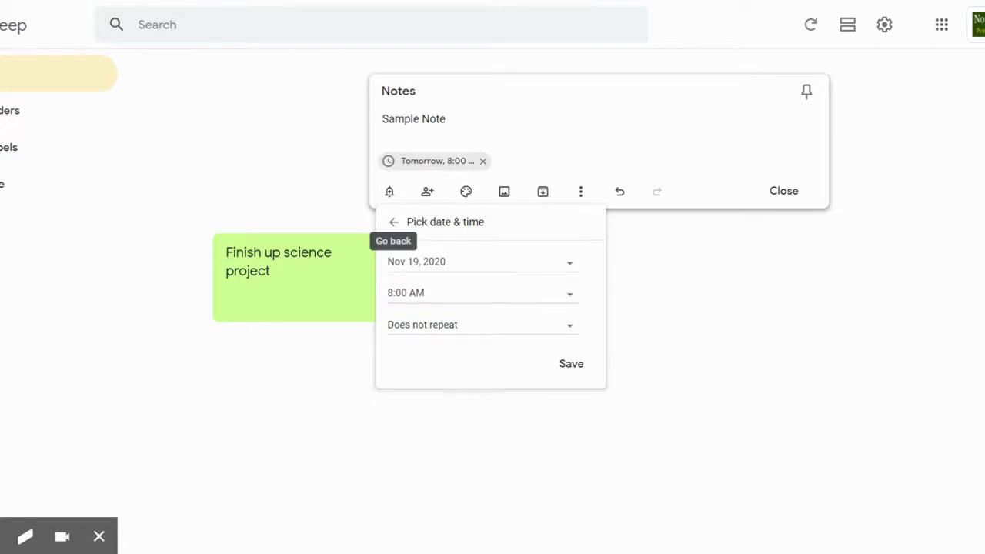
{"action": "left_click", "coordinate": [574, 371]}
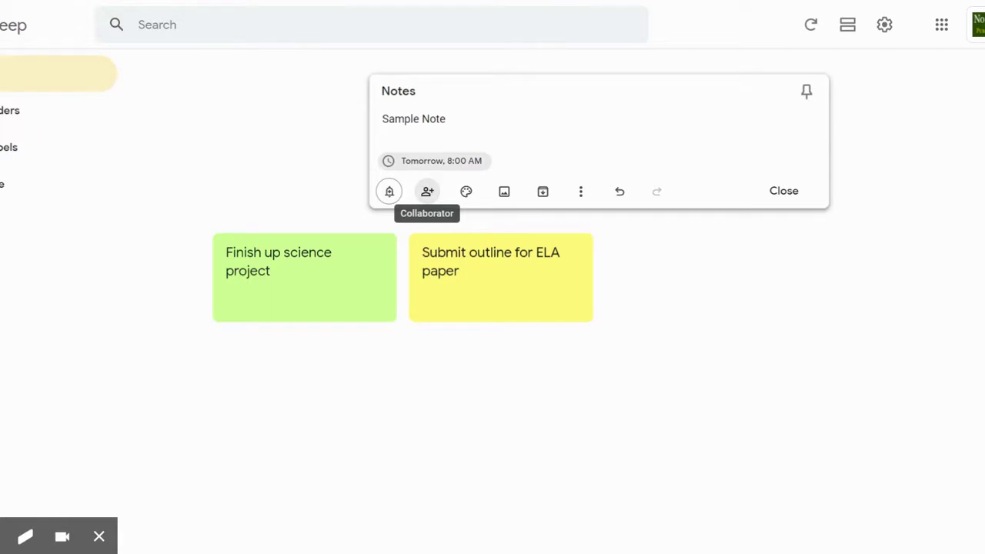
Check the note's collaborator settings without adding anyone, and save the note with a teal background color.
{"action": "left_click", "coordinate": [425, 202]}
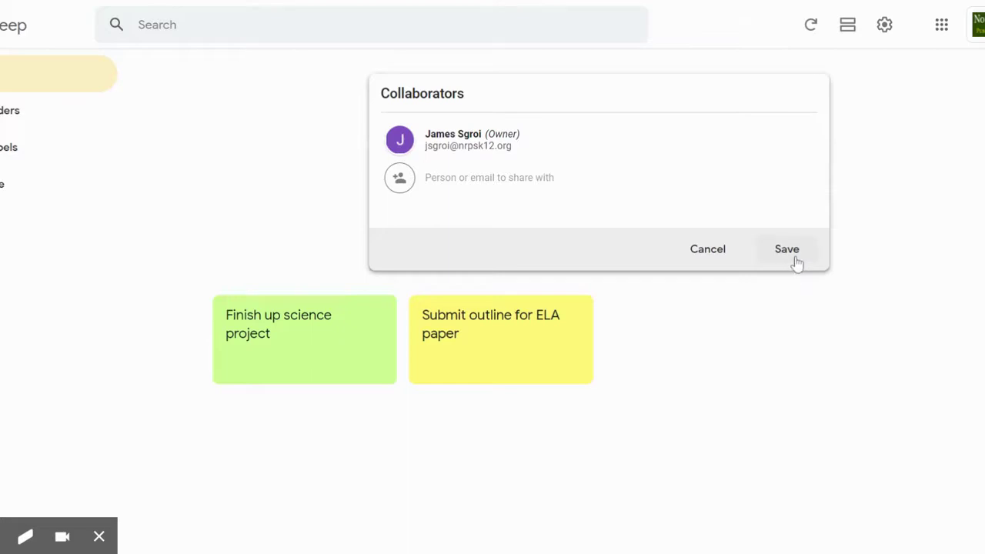
{"action": "left_click", "coordinate": [737, 262]}
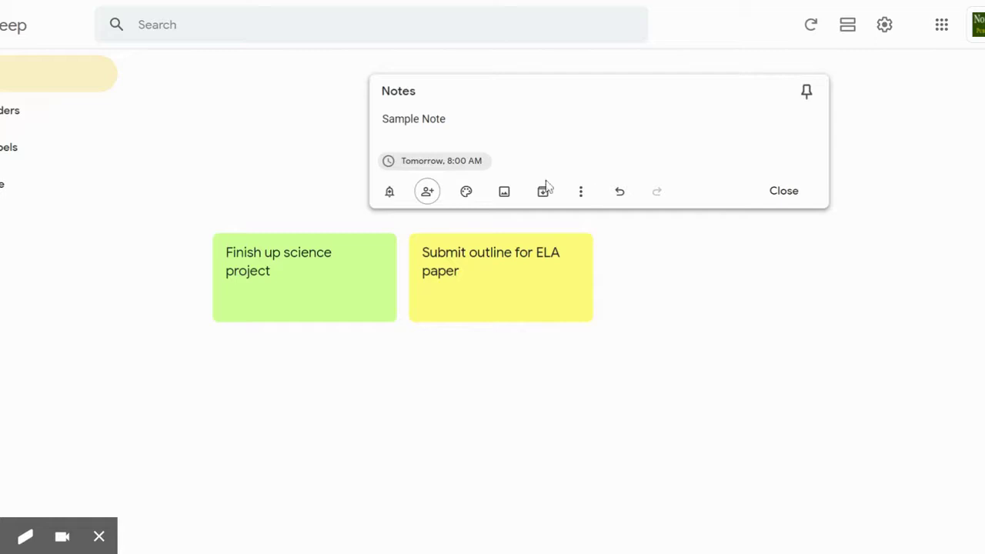
{"action": "mouse_move", "coordinate": [470, 202]}
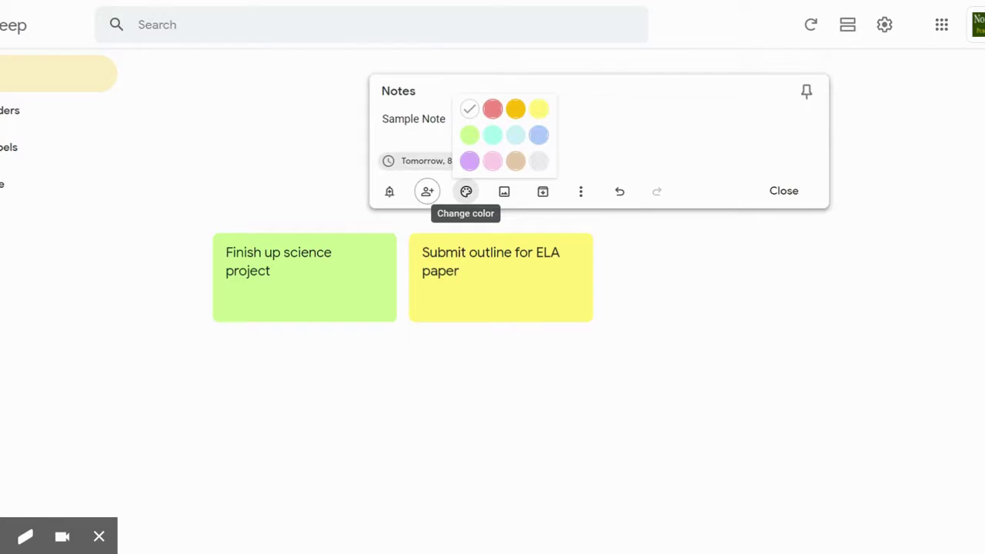
{"action": "left_click", "coordinate": [492, 136]}
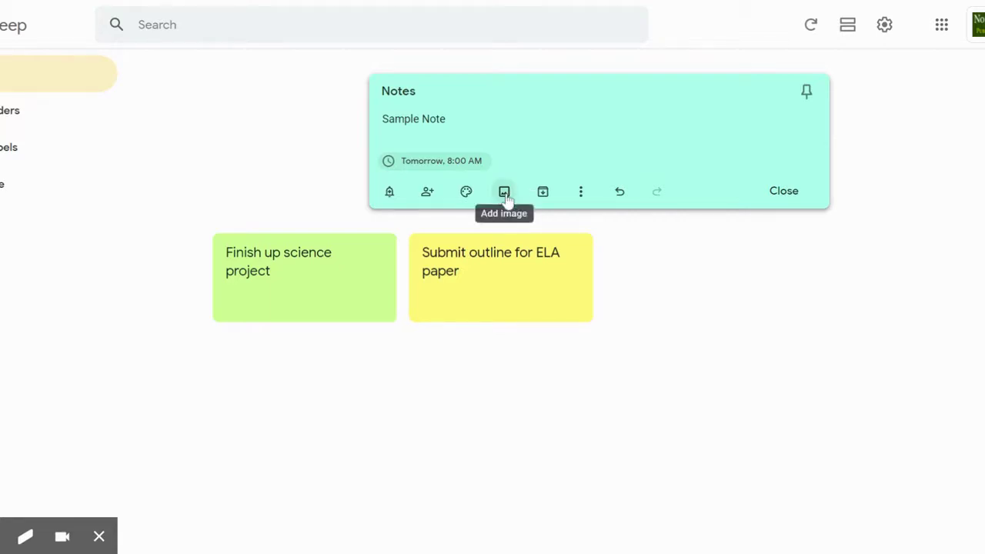
{"action": "left_click", "coordinate": [582, 196]}
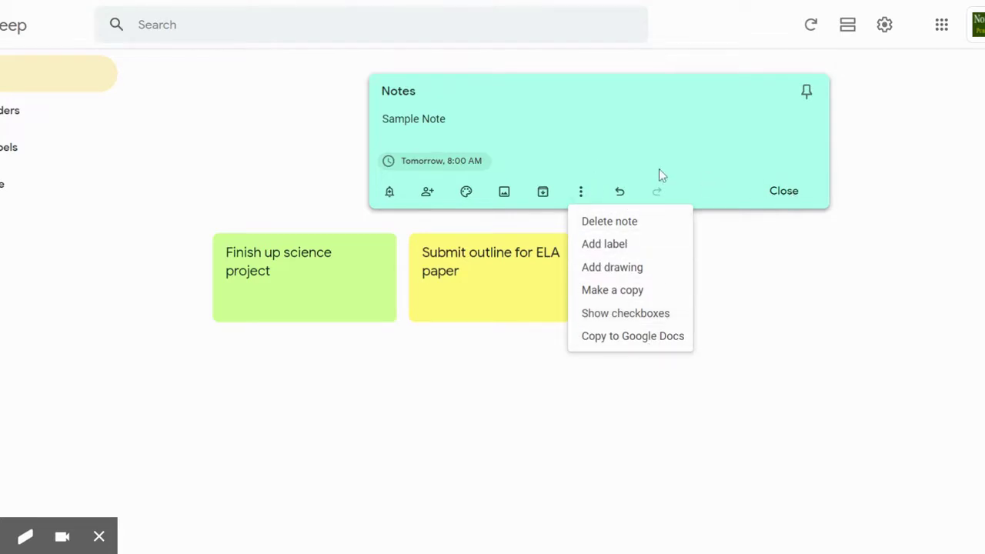
{"action": "left_click", "coordinate": [787, 193]}
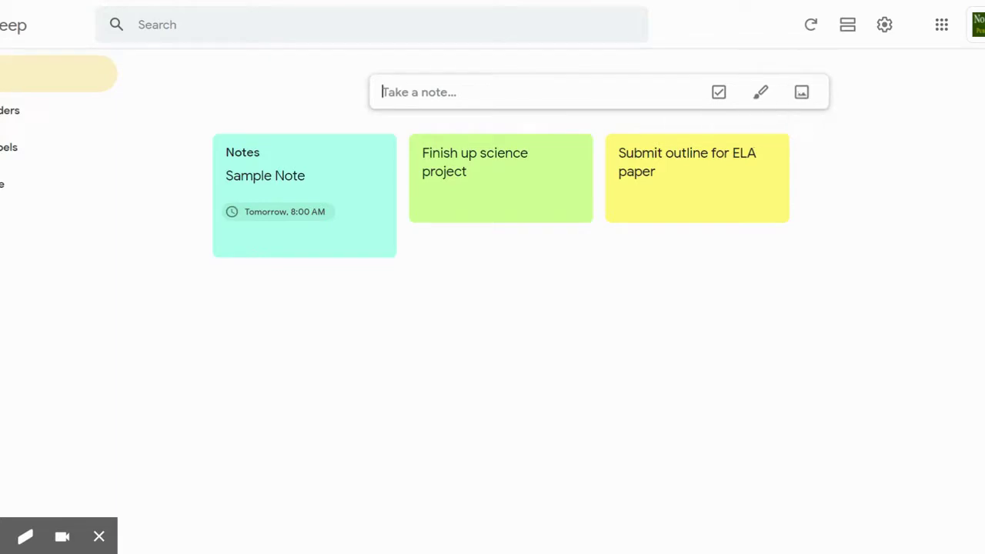
Create a drawing note with a small blue freehand doodle, titled "Art" with the text "Doodle".
{"action": "left_click", "coordinate": [761, 93]}
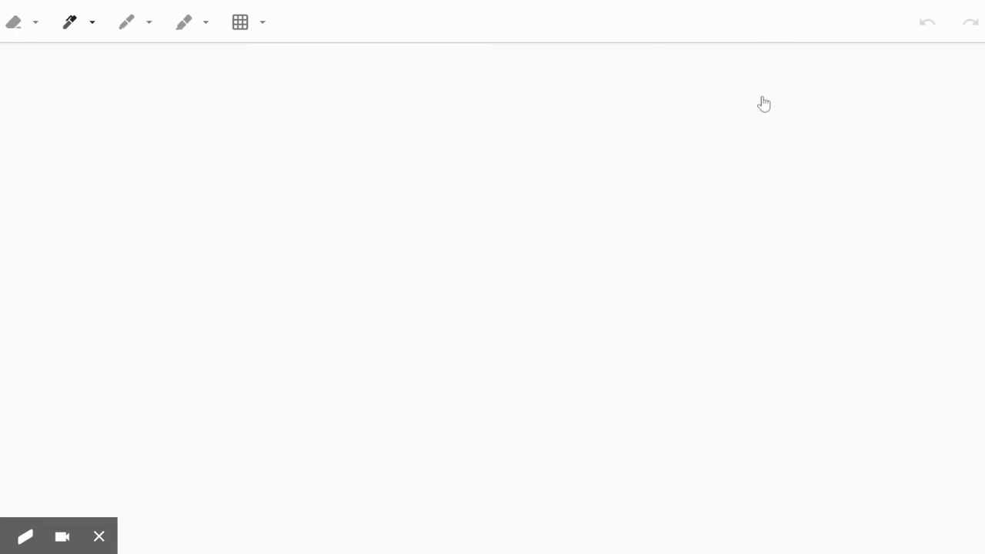
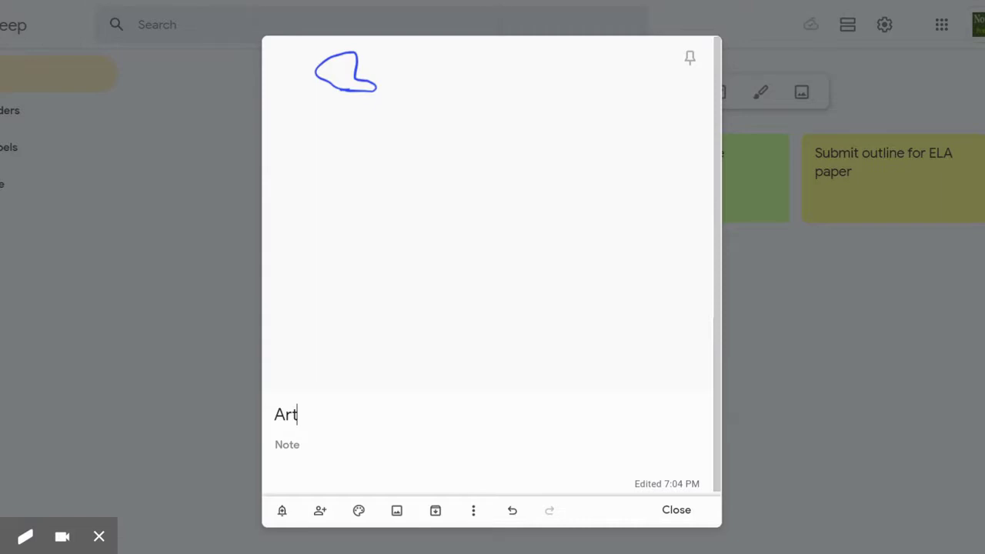
{"action": "key", "text": "Return"}
{"action": "type", "text": "Doodle"}
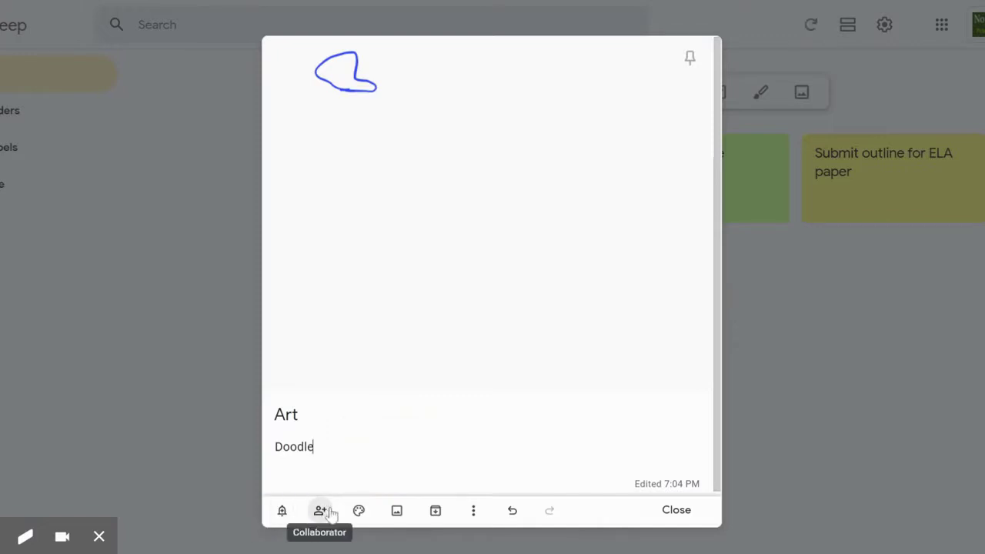
{"action": "mouse_move", "coordinate": [363, 514]}
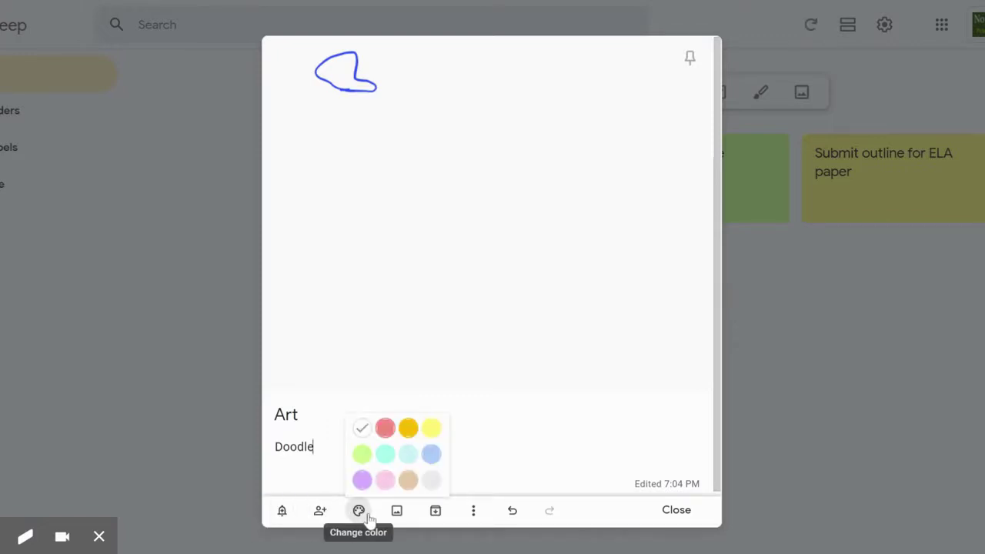
{"action": "left_click", "coordinate": [683, 515]}
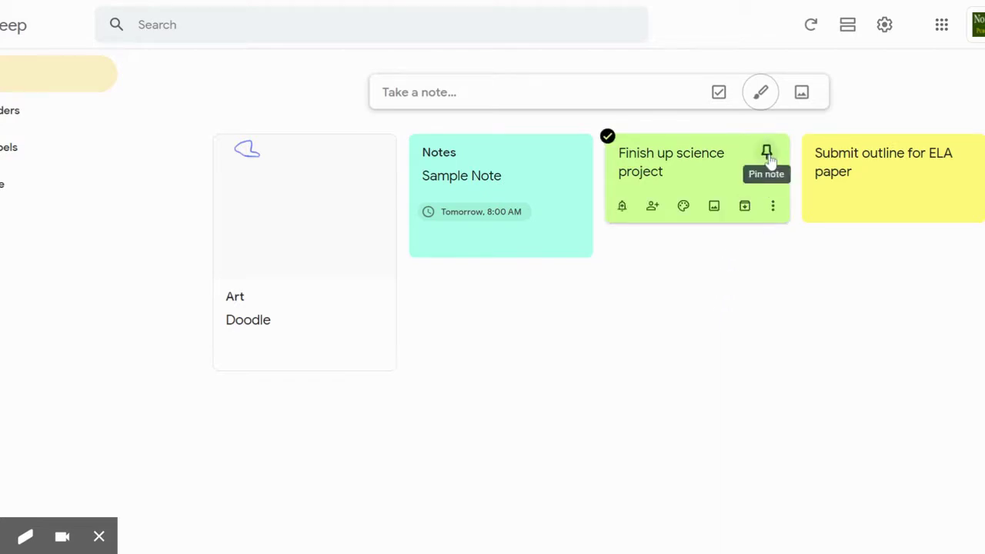
Pin the "Finish up science project" note above the other notes.
{"action": "left_click", "coordinate": [766, 156]}
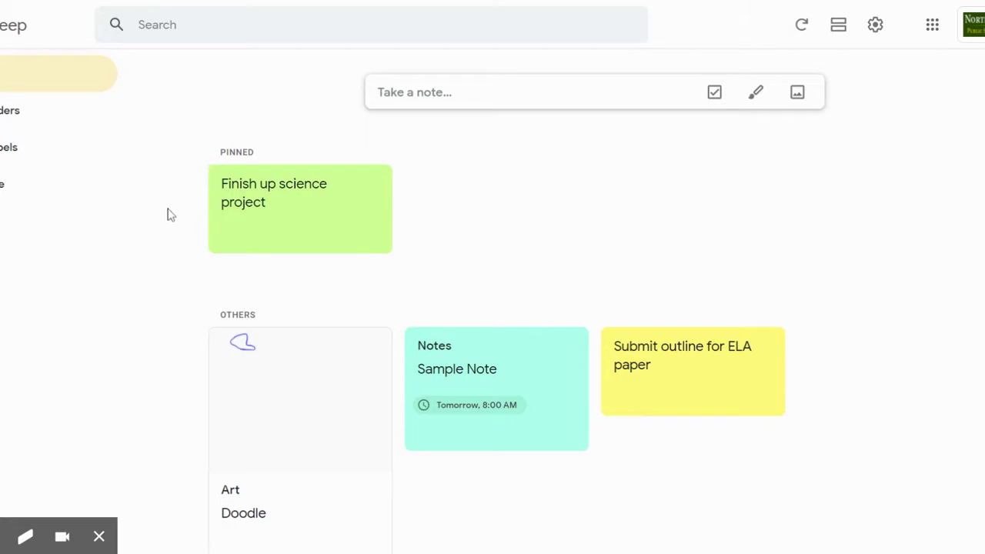
{"action": "mouse_move", "coordinate": [310, 242]}
{"action": "mouse_move", "coordinate": [262, 202]}
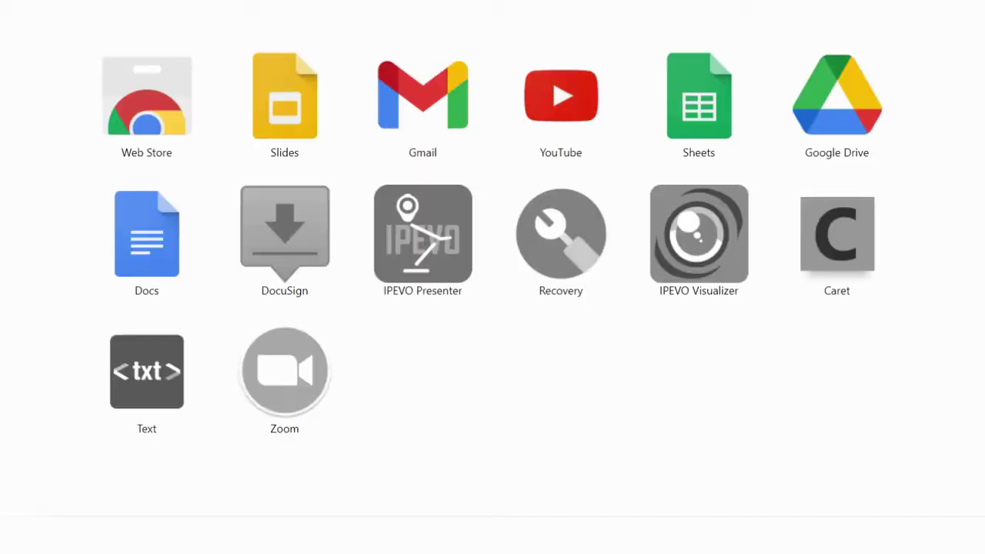
Switch to the Chrome Web Store, find the Google Keep Chrome Extension by searching "google keep", and add it to Chrome.
{"action": "left_click", "coordinate": [152, 121]}
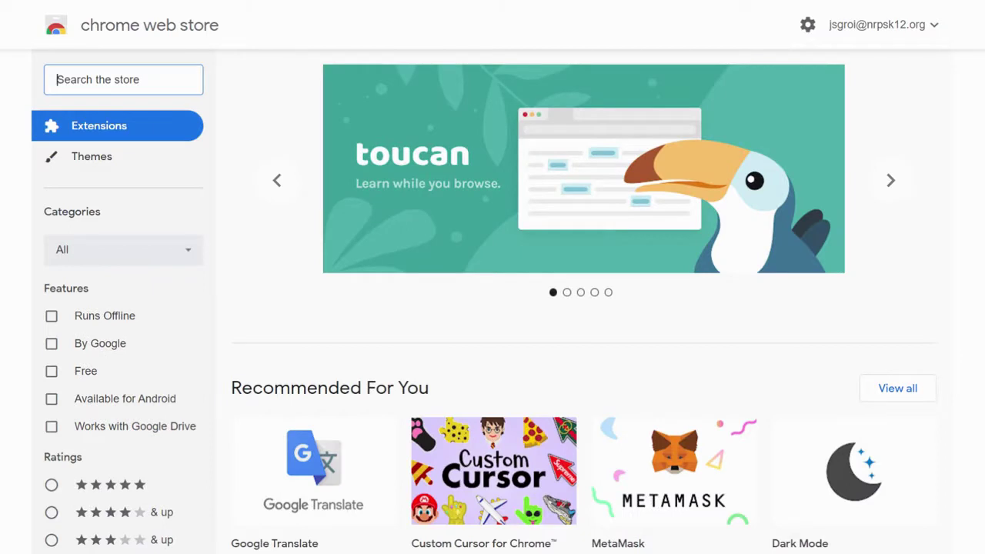
{"action": "type", "text": "gcogle keep"}
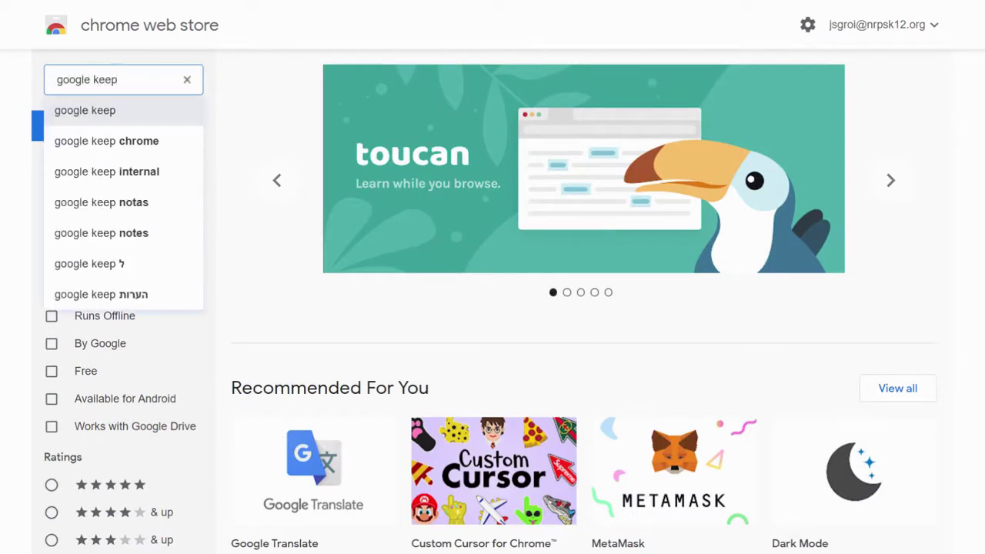
{"action": "key", "text": "Return"}
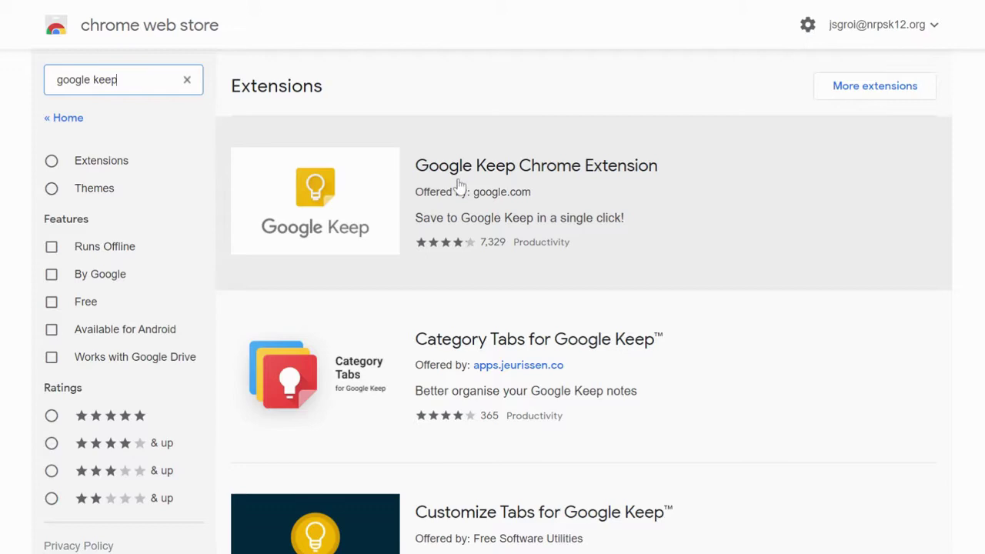
{"action": "left_click", "coordinate": [590, 177]}
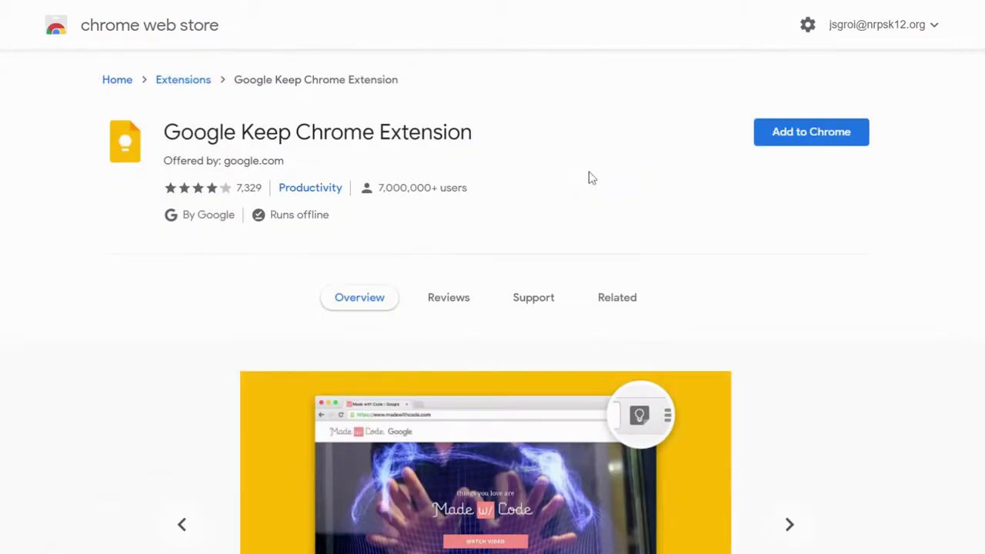
{"action": "left_click", "coordinate": [809, 144]}
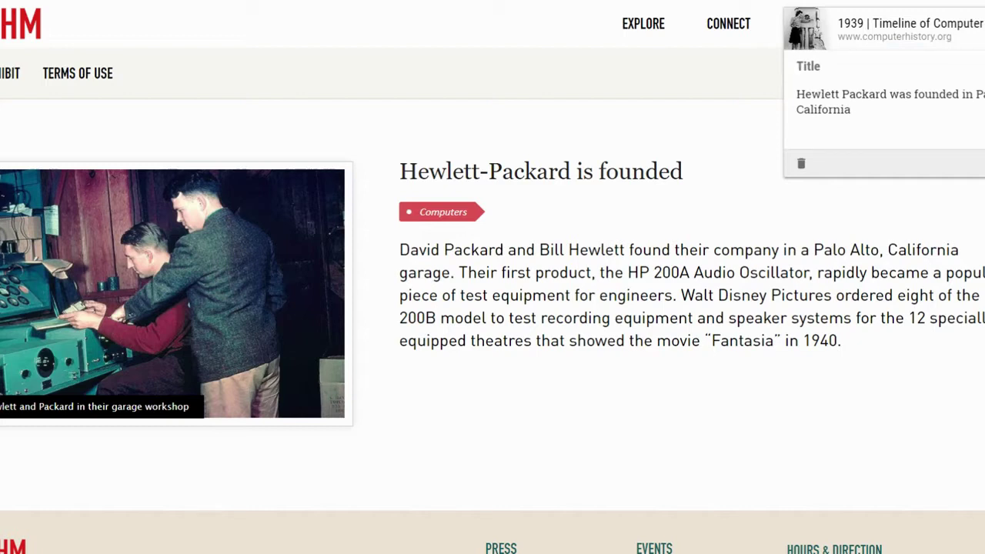
Title the note saved from the computer history page "HP" and end its text with a period.
{"action": "type", "text": "HP"}
{"action": "left_click", "coordinate": [850, 110]}
{"action": "type", "text": "."}
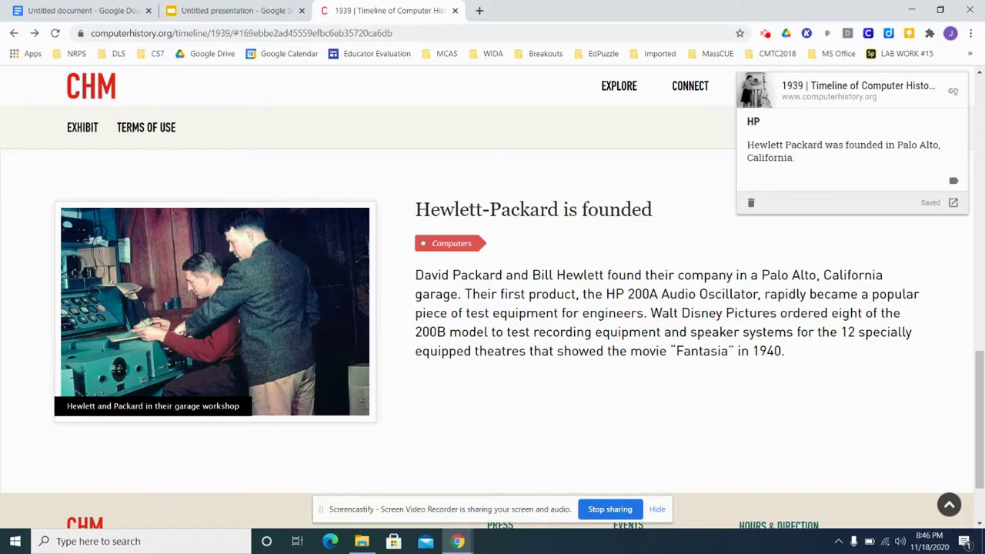
Open the saved HP note from the web page in Google Keep.
{"action": "right_click", "coordinate": [953, 211]}
{"action": "left_click", "coordinate": [952, 204]}
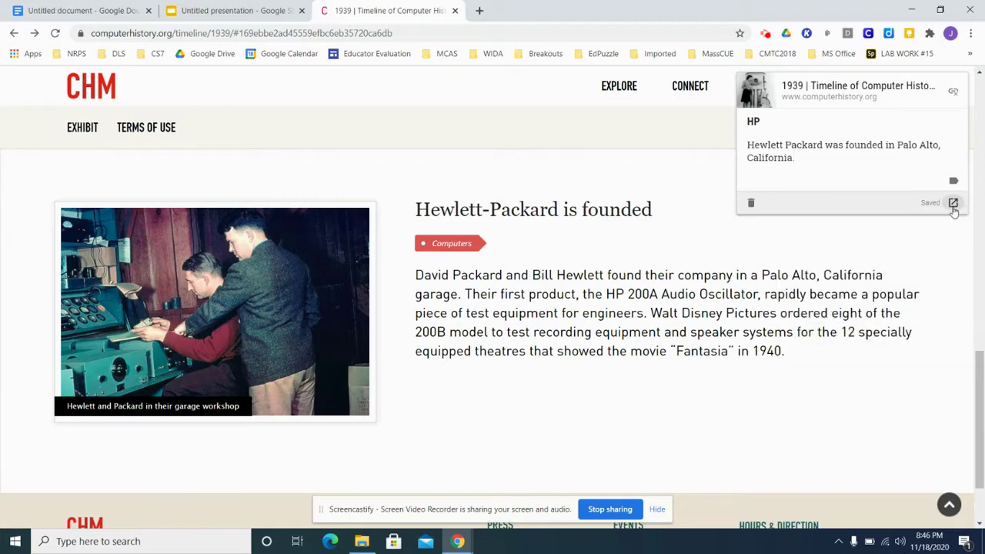
{"action": "left_click", "coordinate": [953, 205]}
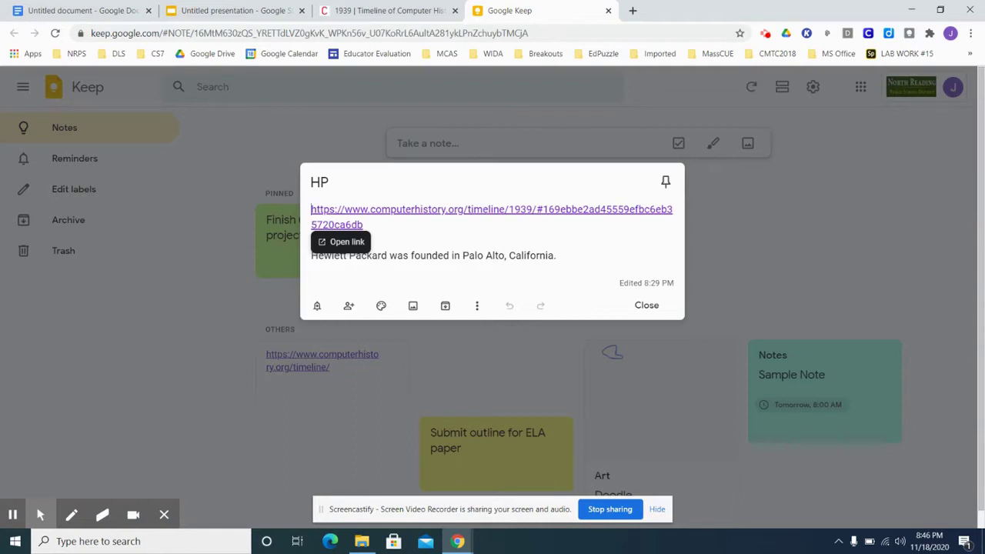
Close the HP note, switch to the Google Docs document, and add the HP note from Keep below the "History of Computers" heading.
{"action": "left_click", "coordinate": [646, 305]}
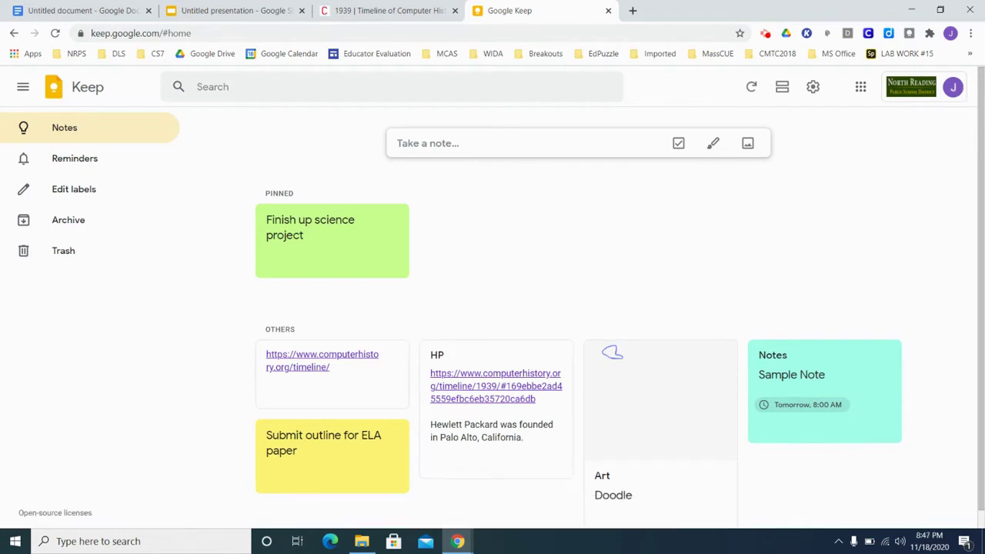
{"action": "left_click", "coordinate": [90, 10]}
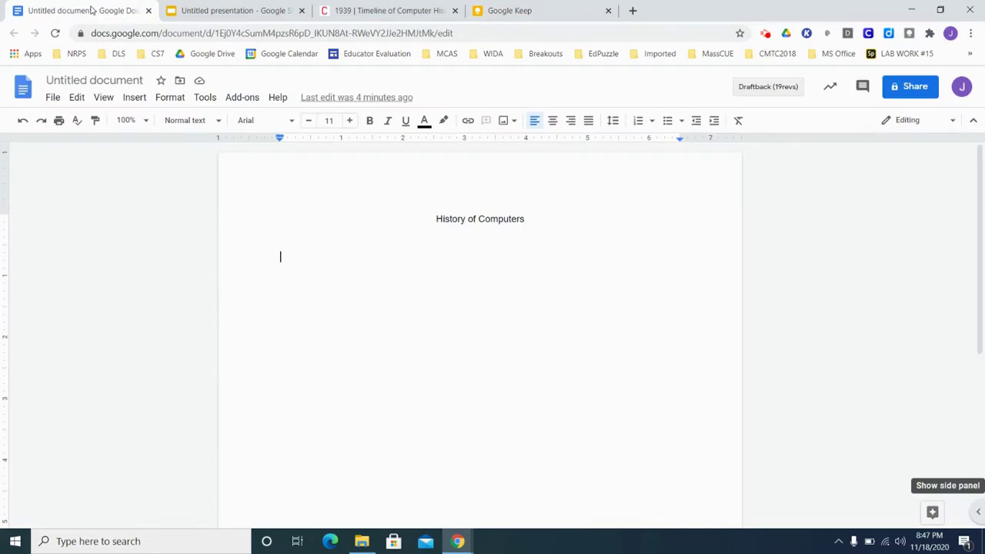
{"action": "left_click", "coordinate": [972, 513]}
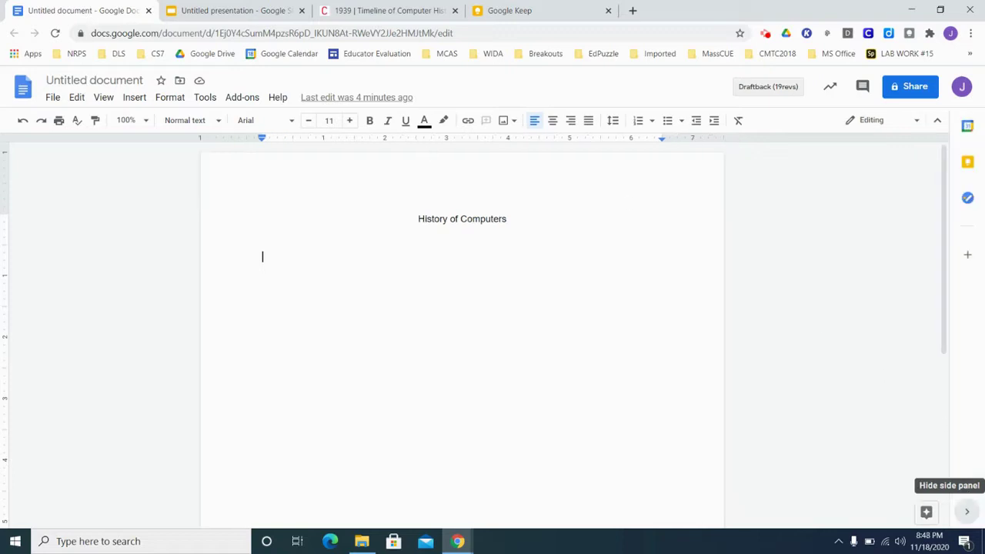
{"action": "left_click", "coordinate": [967, 162]}
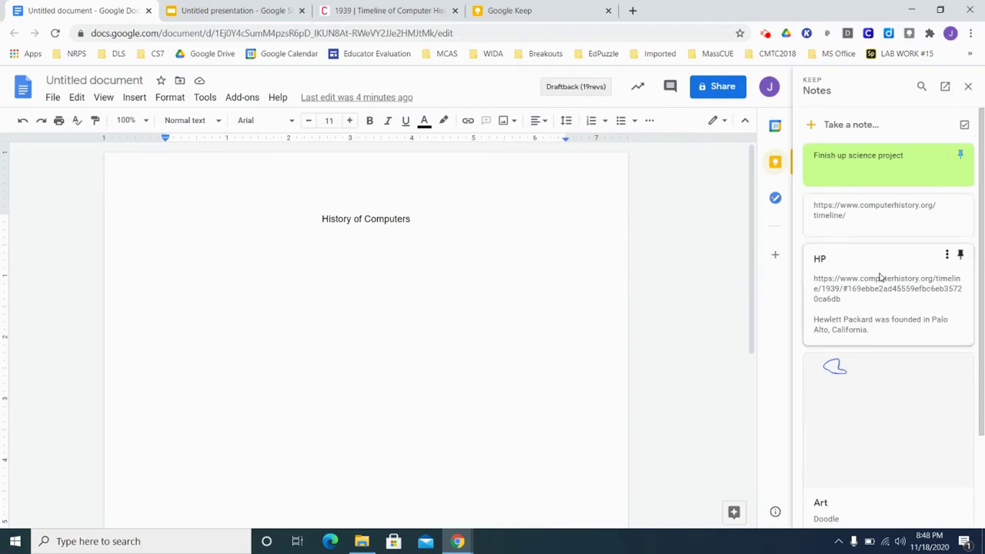
{"action": "left_click", "coordinate": [850, 275]}
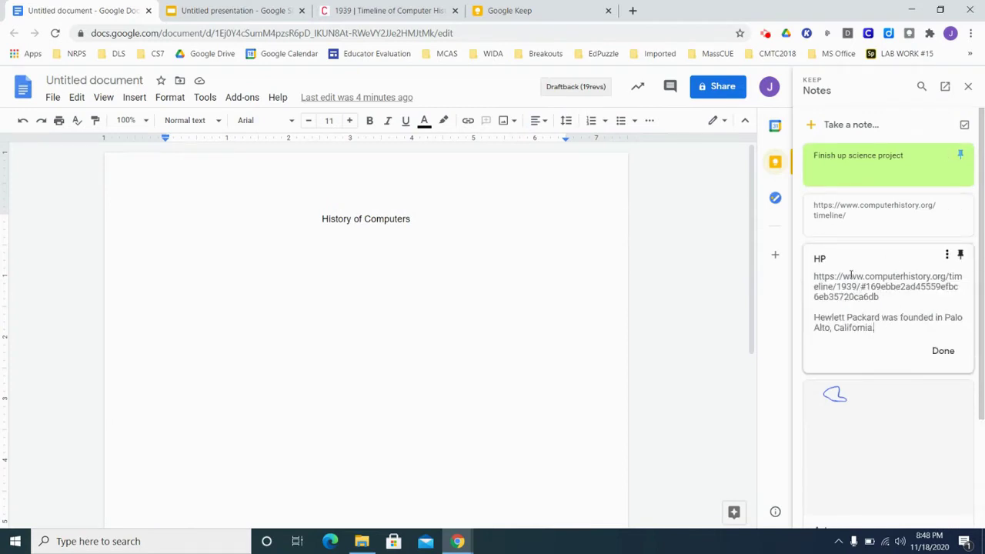
{"action": "left_click", "coordinate": [947, 254]}
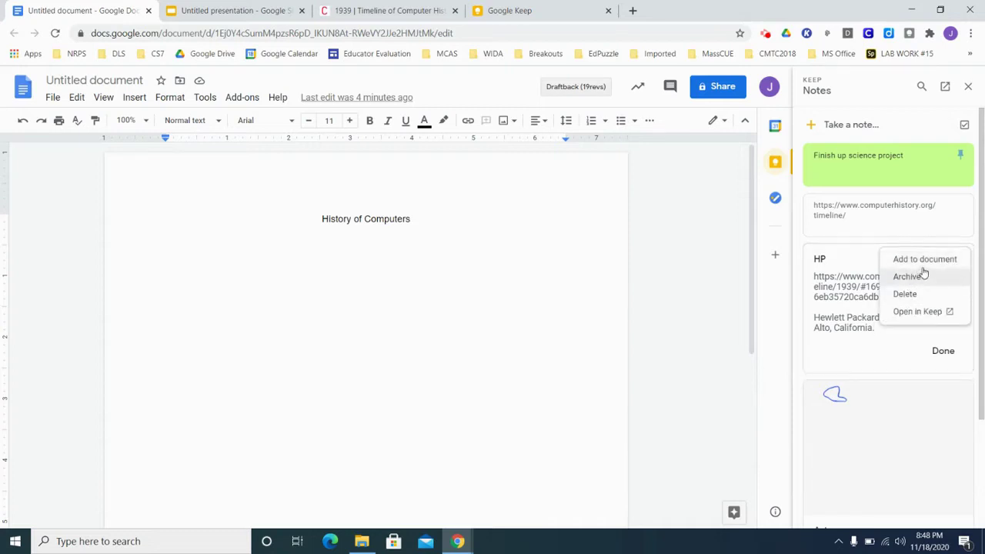
{"action": "left_click", "coordinate": [926, 259]}
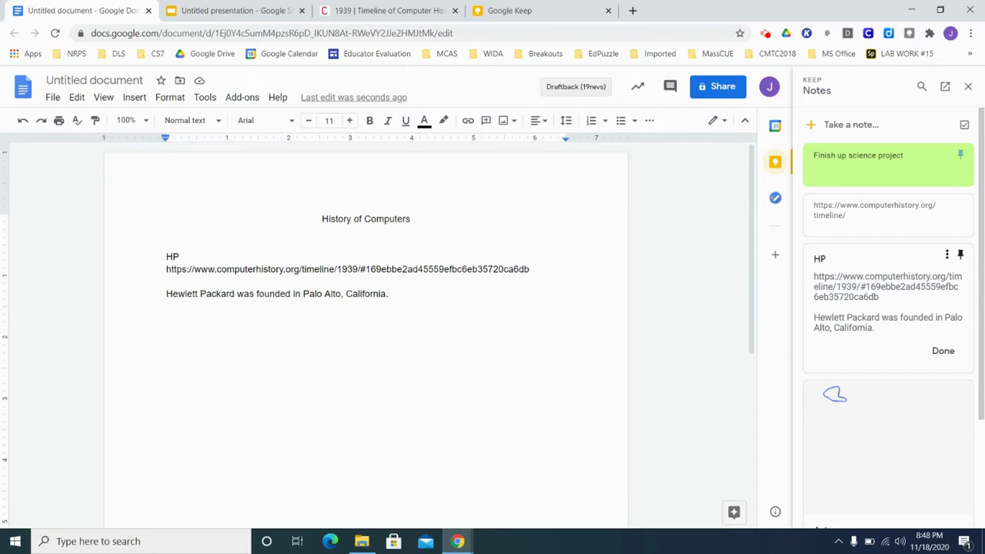
Switch to the Google Slides presentation and add the HP note from Keep to the body text box of the "Hewlett-Packard" slide.
{"action": "left_click", "coordinate": [221, 8]}
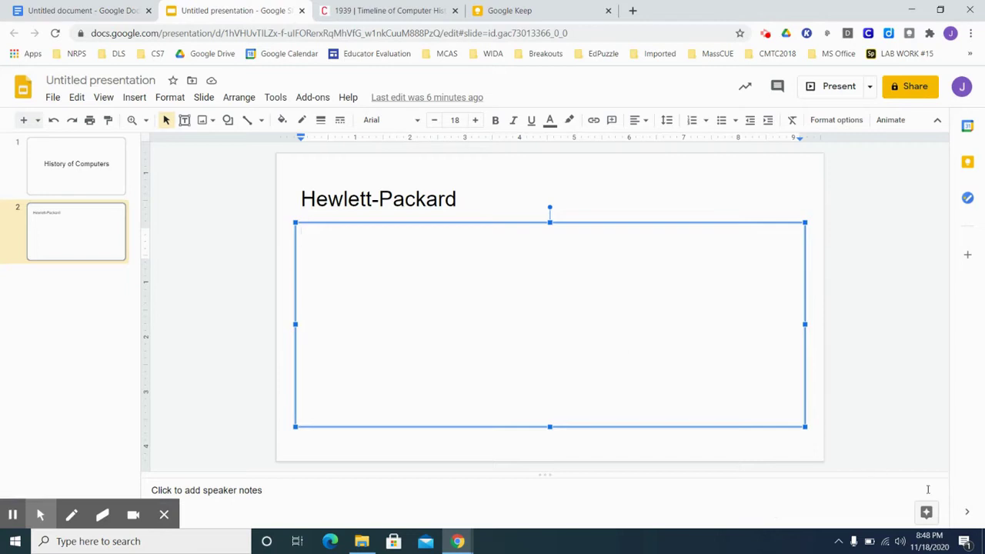
{"action": "left_click", "coordinate": [967, 165]}
{"action": "mouse_move", "coordinate": [872, 260]}
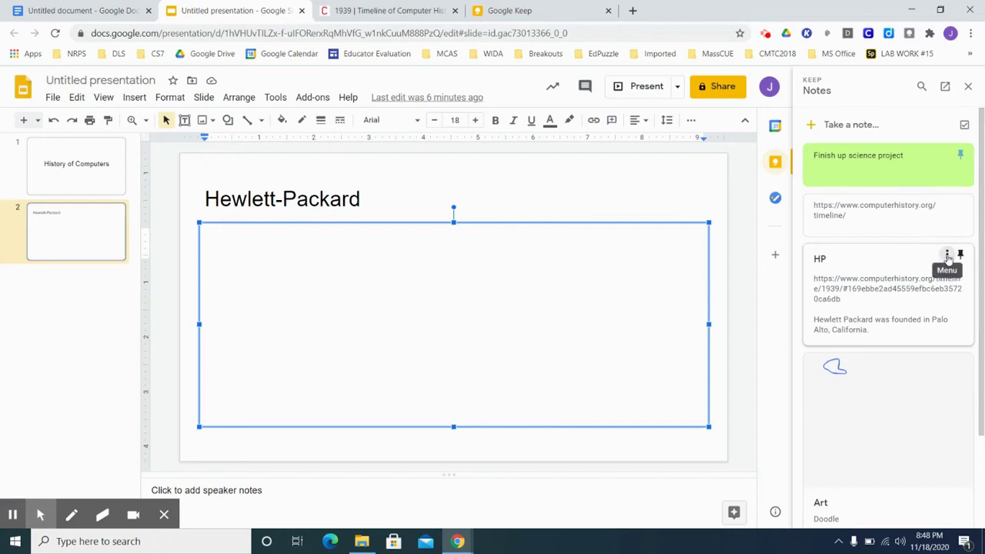
{"action": "left_click", "coordinate": [947, 257]}
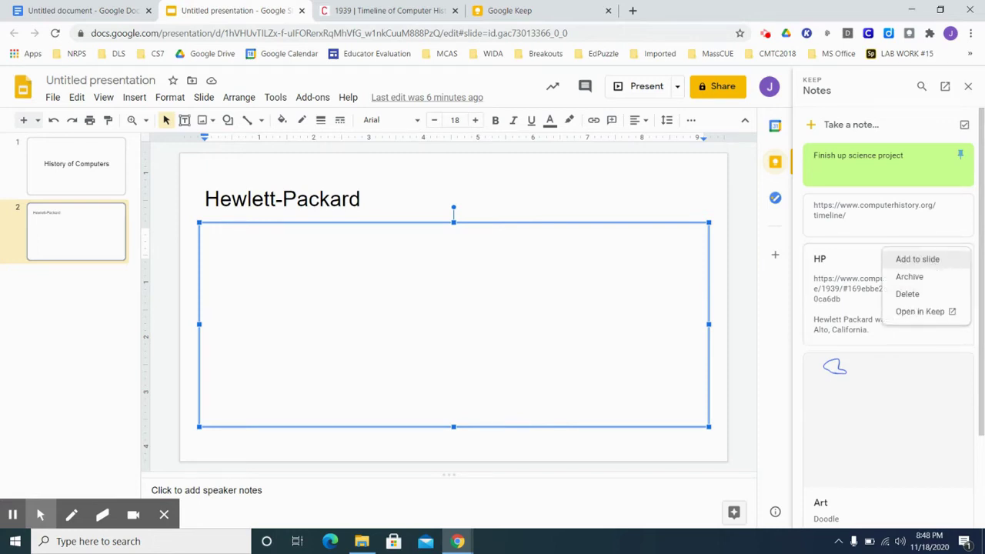
{"action": "left_click", "coordinate": [917, 259]}
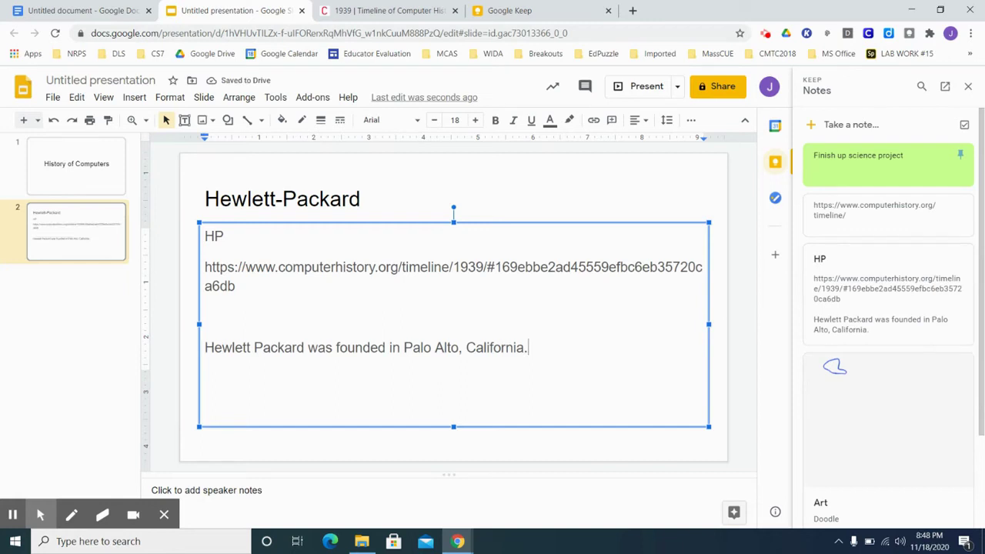